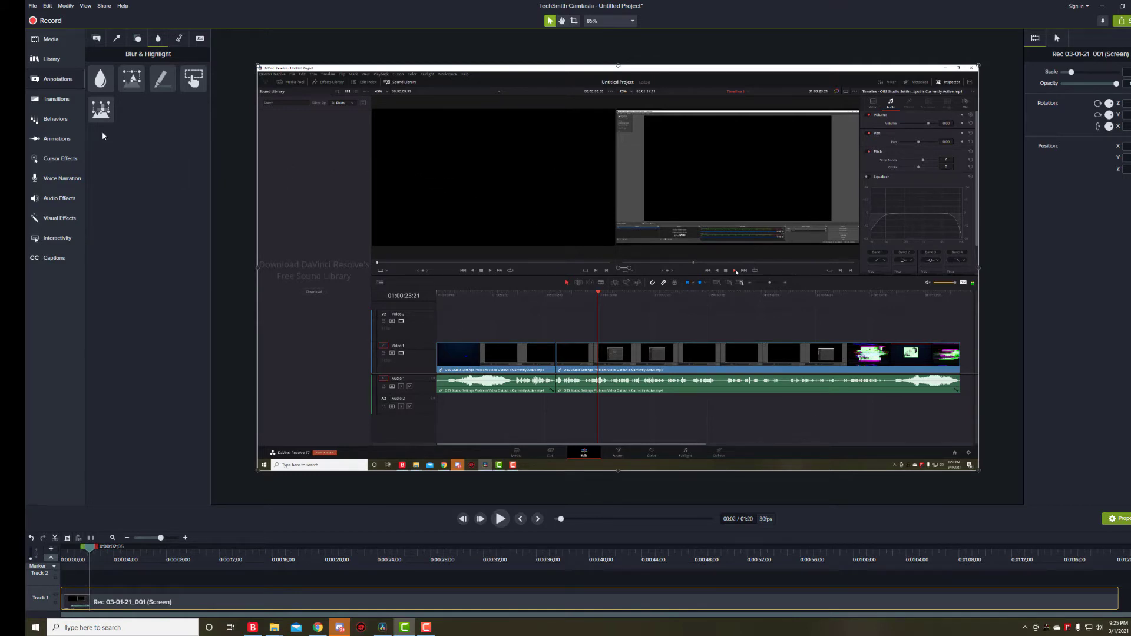
Add a Highlight annotation from the Blur & Highlight annotations to a new track on the timeline.
click(58, 84)
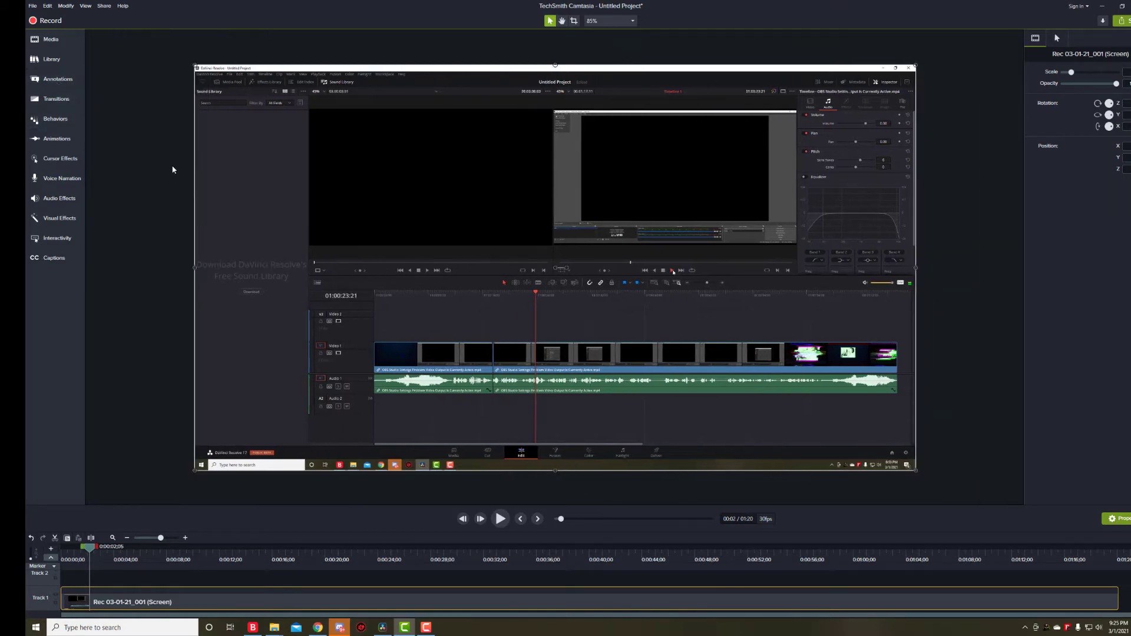
click(63, 85)
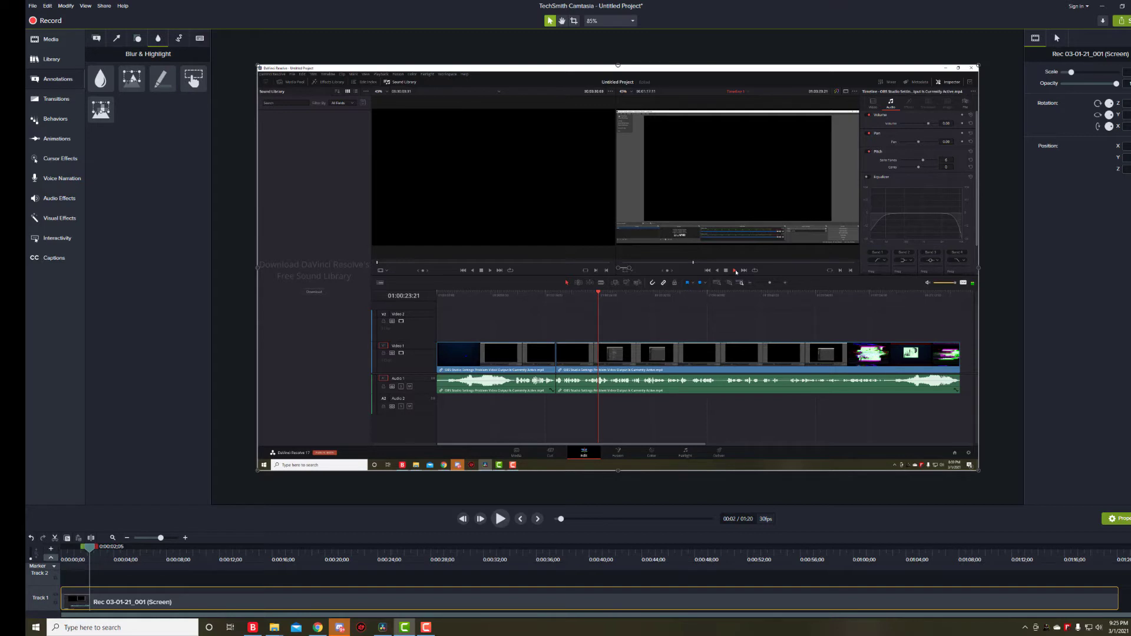
mouse_move(157, 84)
mouse_down()
mouse_move(157, 507)
mouse_move(139, 584)
mouse_move(56, 589)
mouse_up()
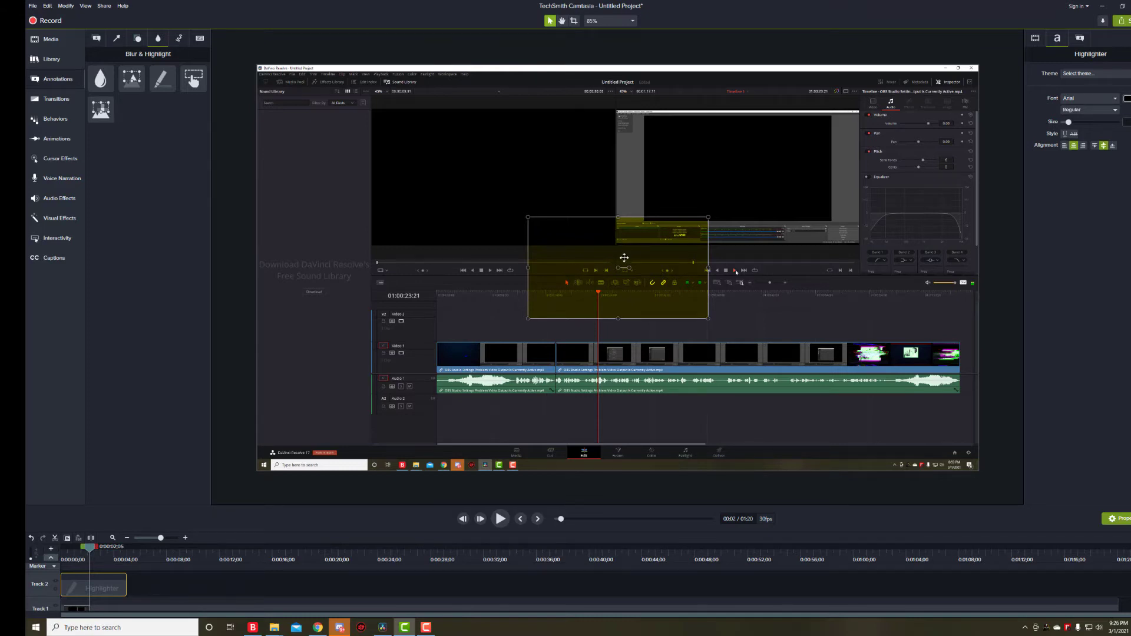
Move the highlight box toward the inspector area and rotate it diagonally across the preview.
drag(633, 300, 813, 261)
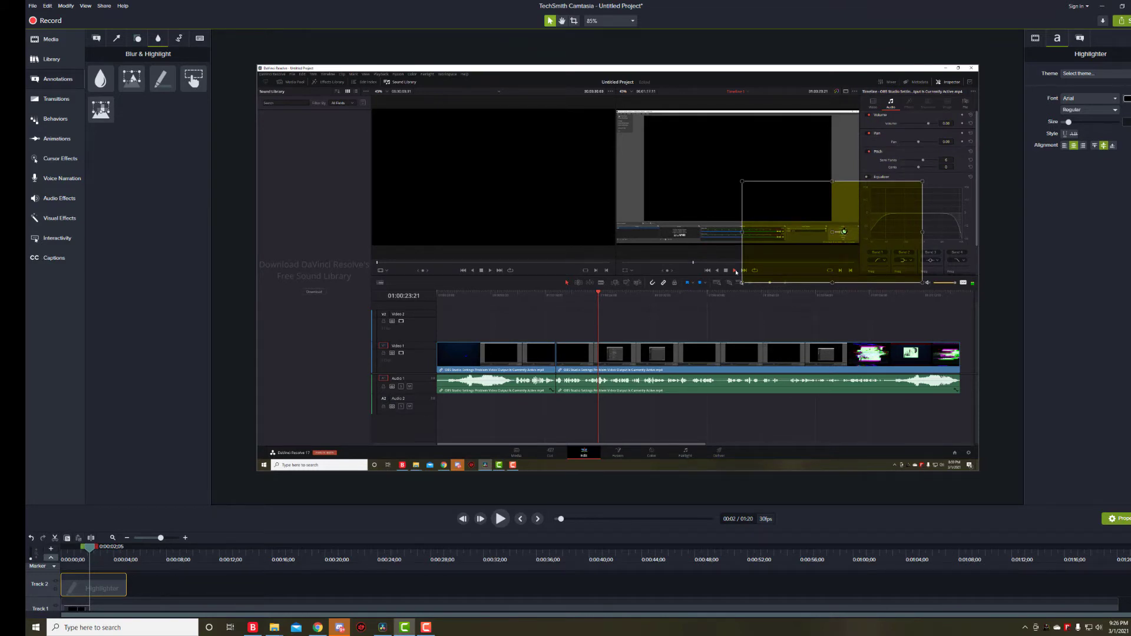
drag(843, 232, 893, 144)
drag(893, 193, 780, 253)
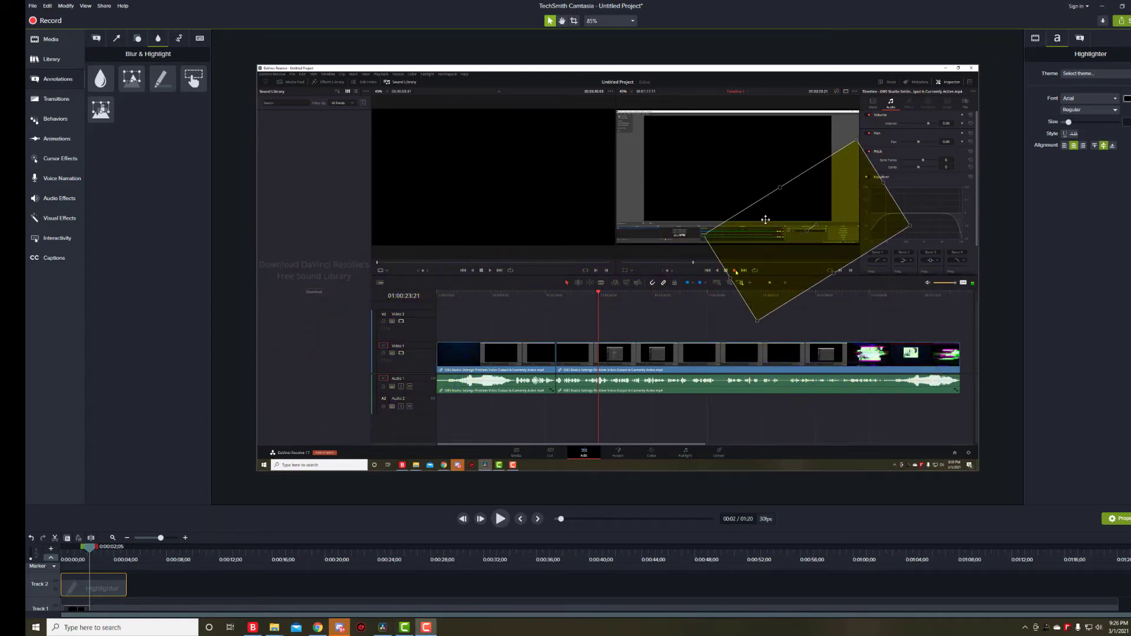
Nudge the rotated highlight slightly up and left on the canvas.
scroll(750, 210, up, 2)
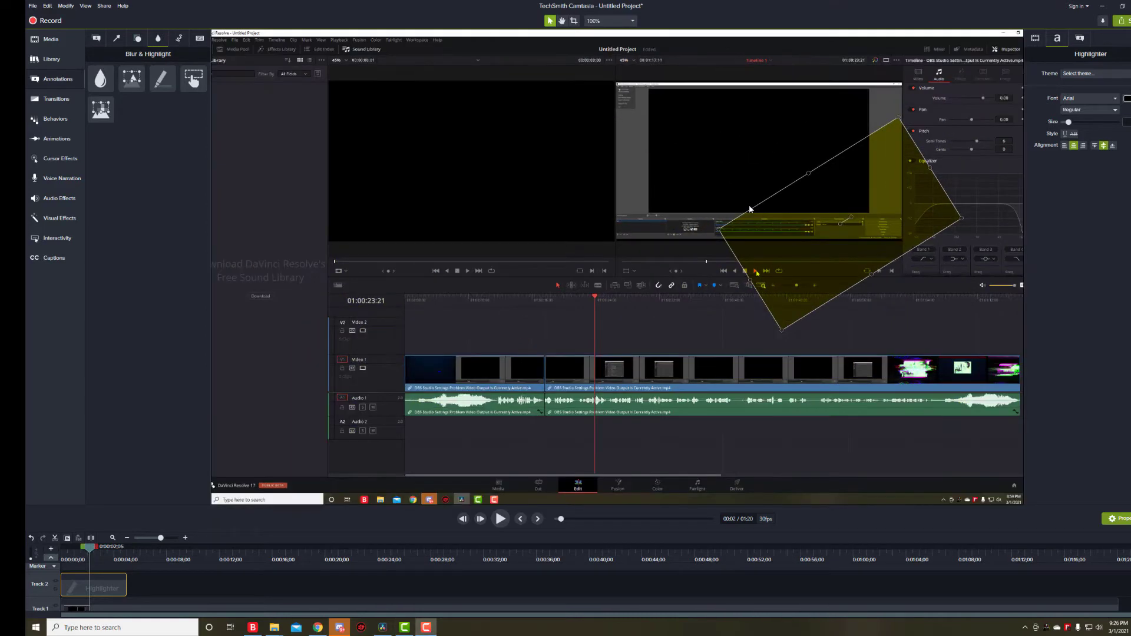
scroll(750, 210, up, 1)
mouse_move(873, 257)
mouse_down()
mouse_move(557, 383)
mouse_move(414, 402)
mouse_move(338, 369)
mouse_move(574, 404)
mouse_move(919, 292)
mouse_move(863, 232)
mouse_move(846, 245)
mouse_up()
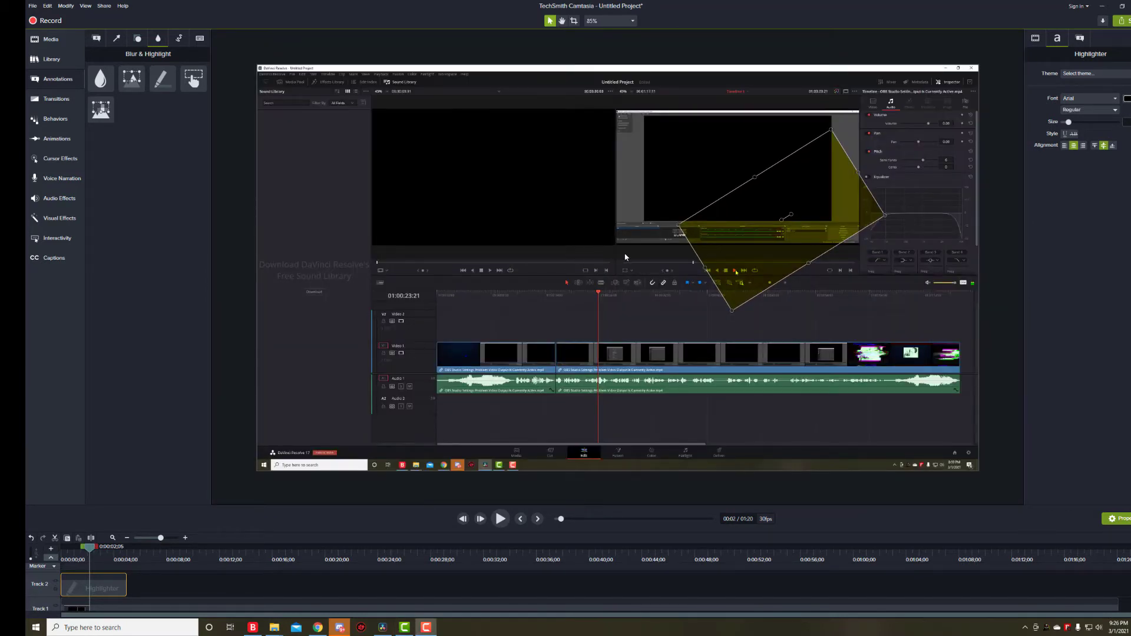
scroll(622, 255, down, 1)
scroll(622, 255, up, 2)
scroll(622, 255, down, 1)
Set the canvas zoom level to 100%.
click(610, 20)
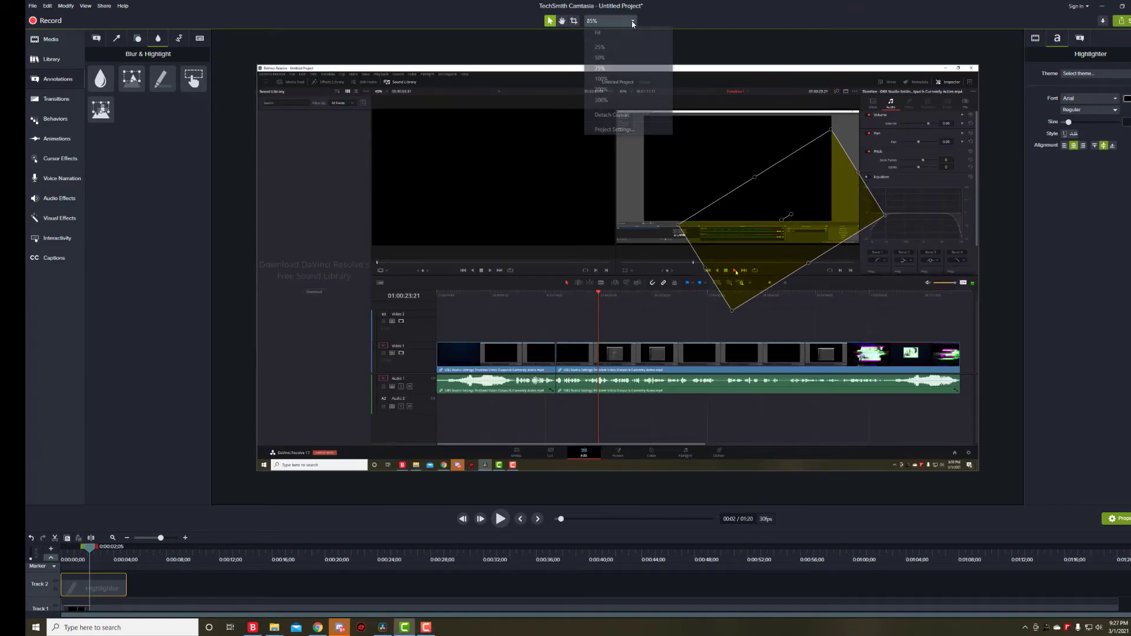
click(601, 79)
click(606, 20)
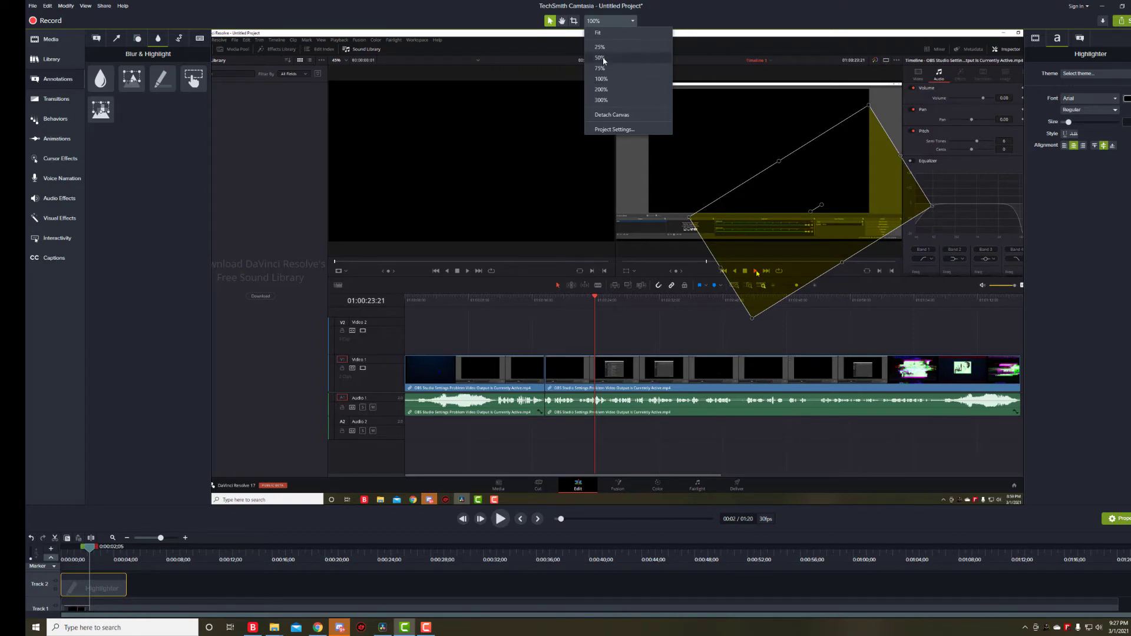
click(610, 21)
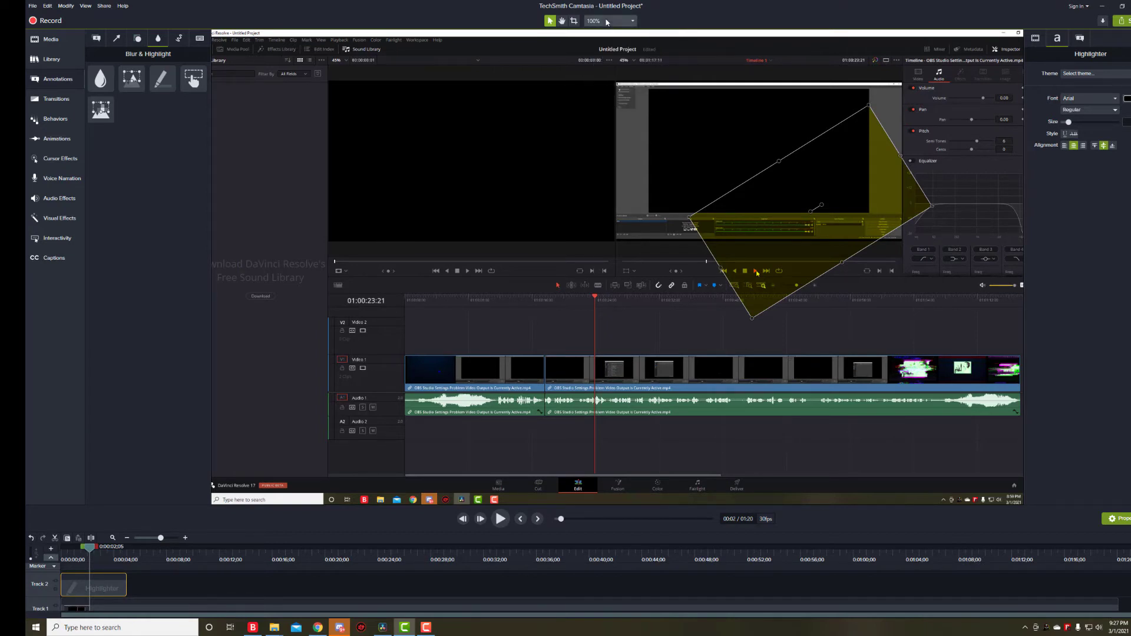
click(610, 21)
click(598, 33)
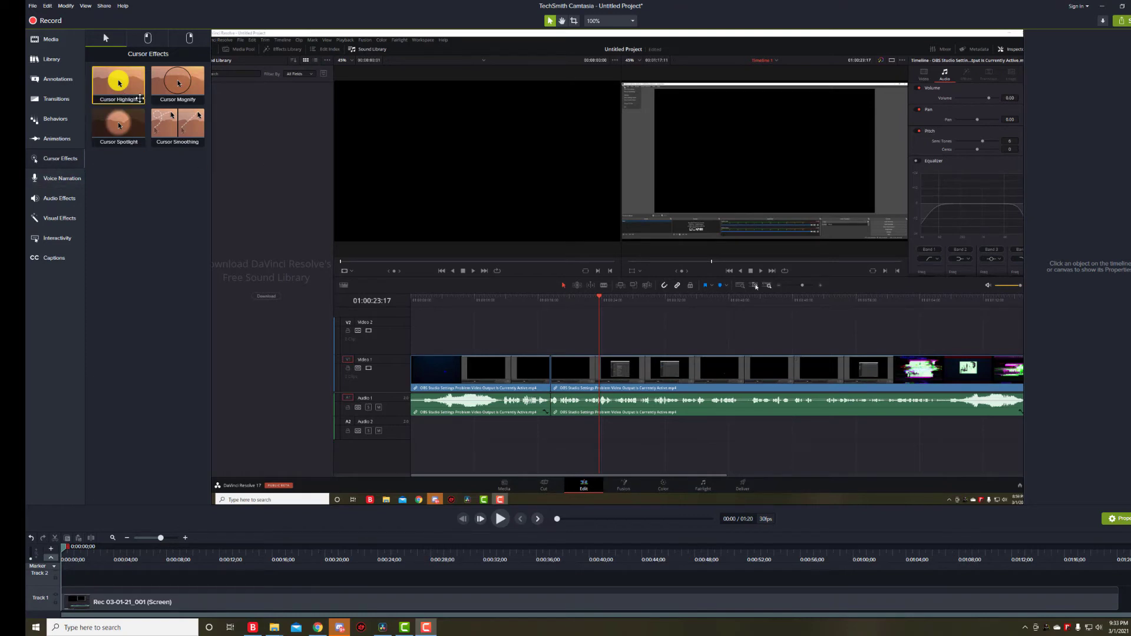
Play and pause the screen recording to preview it.
click(500, 519)
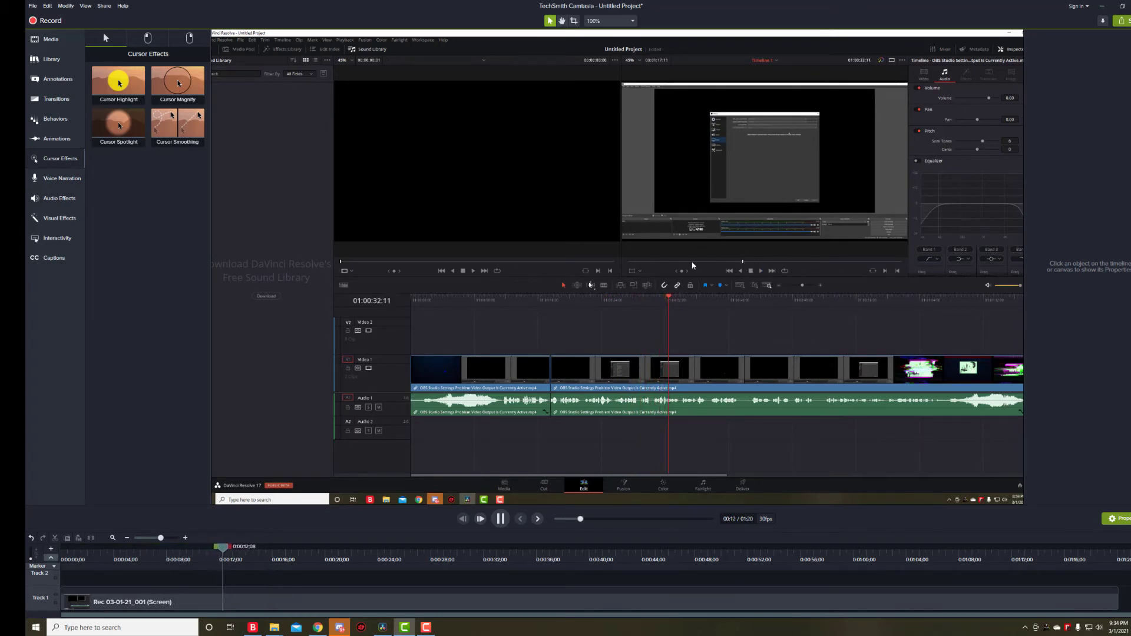
click(500, 518)
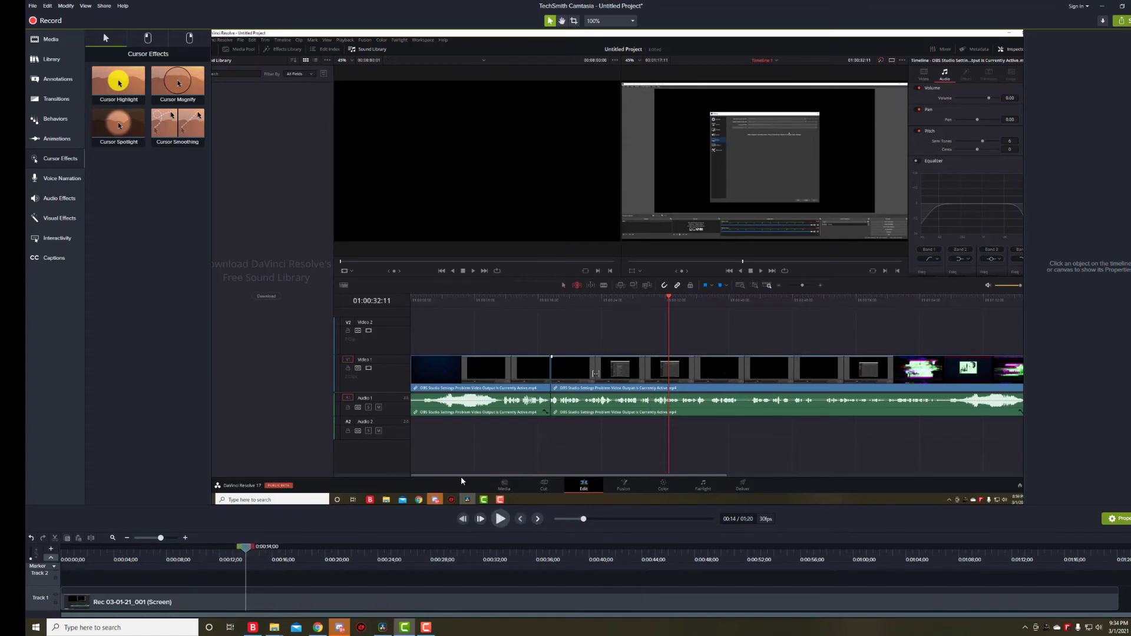
Apply the Cursor Highlight cursor effect to the screen recording clip.
click(55, 141)
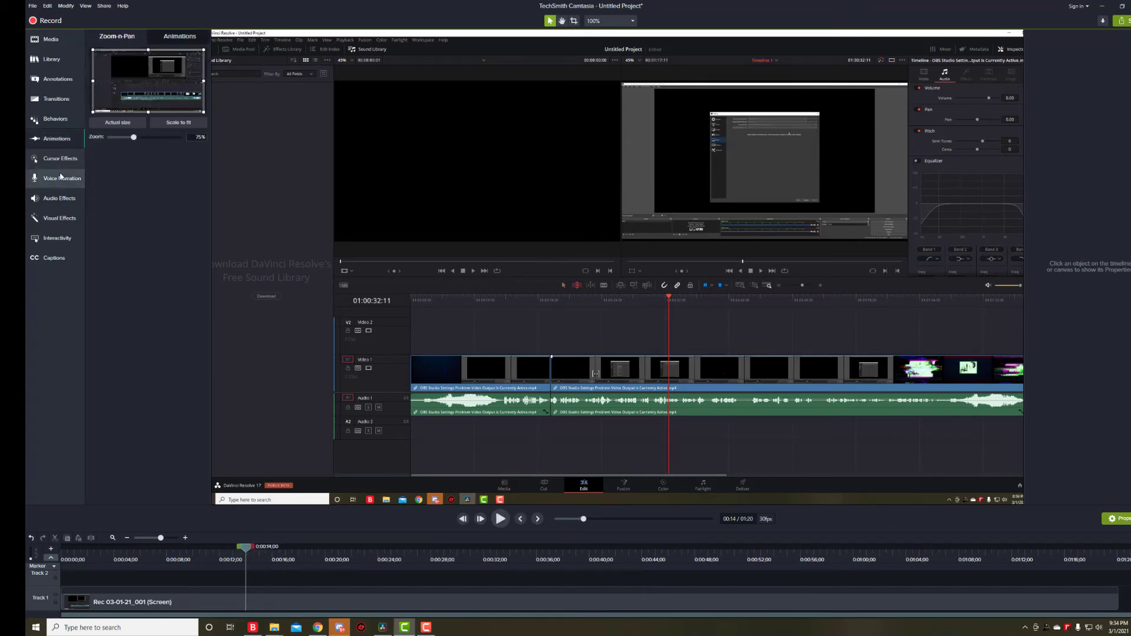
click(61, 177)
click(56, 161)
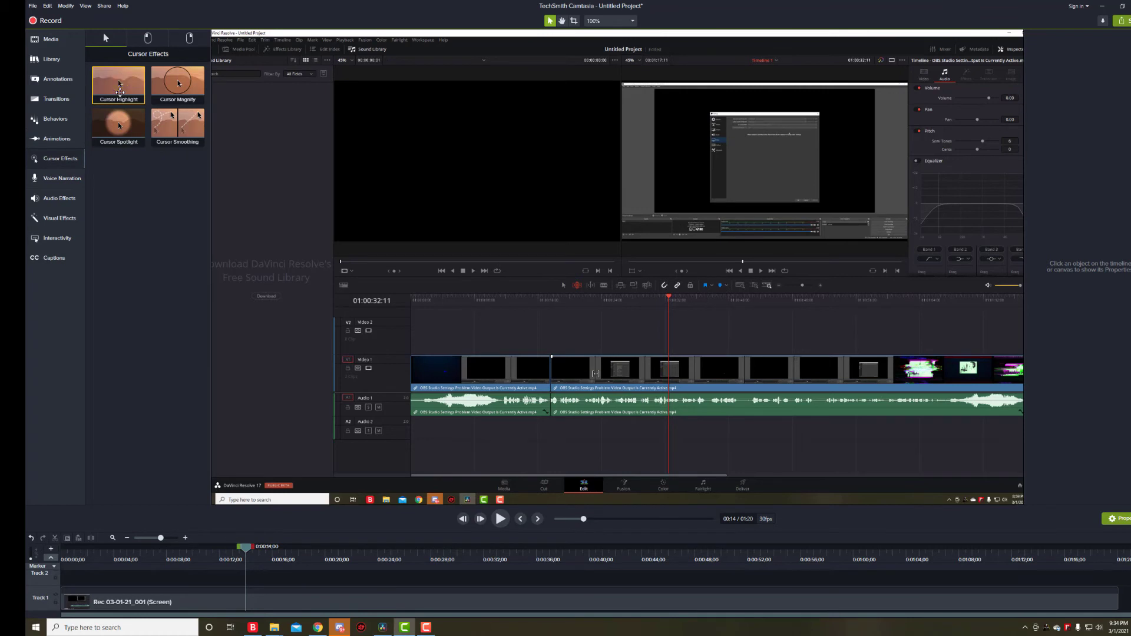
drag(127, 89, 88, 602)
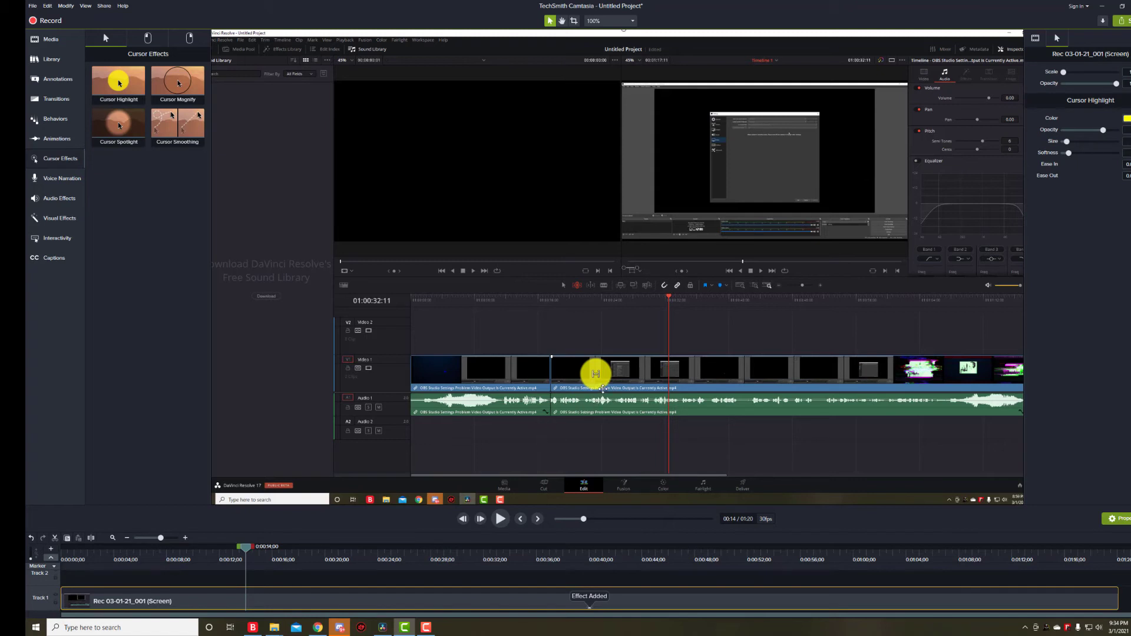
Lower the cursor highlight's opacity and open and close its color picker.
click(500, 518)
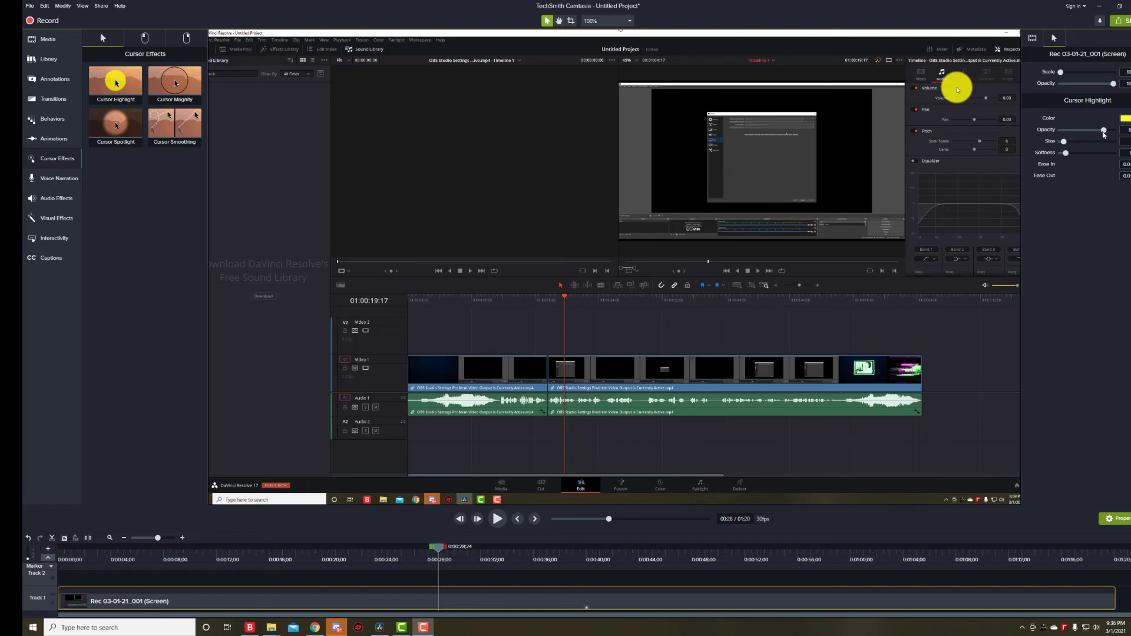
drag(1105, 133, 1073, 135)
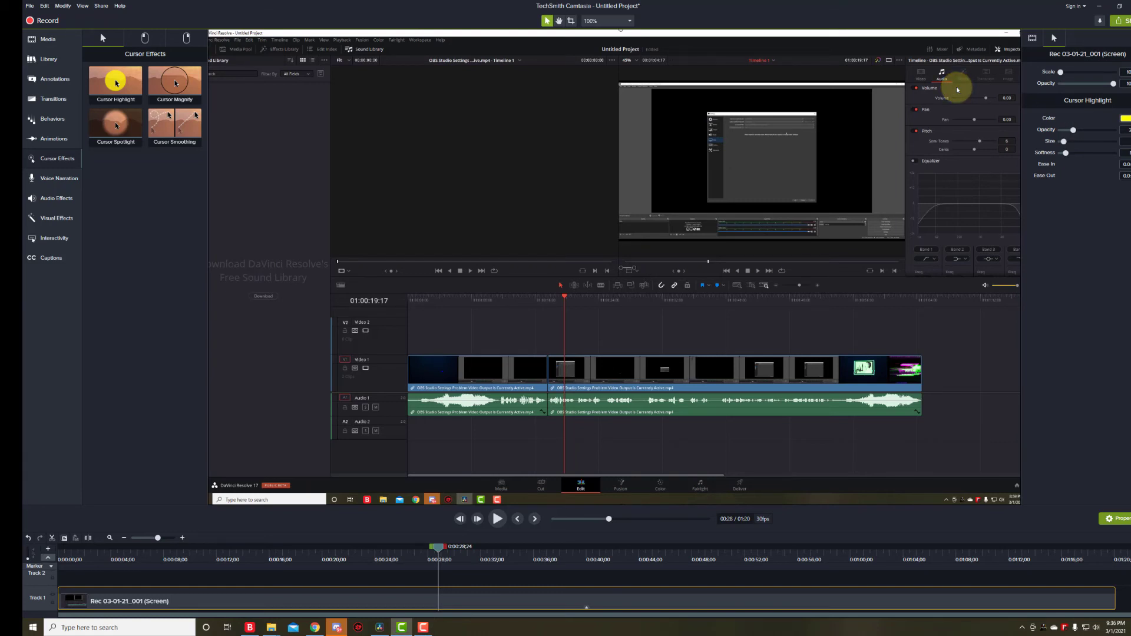
click(1125, 118)
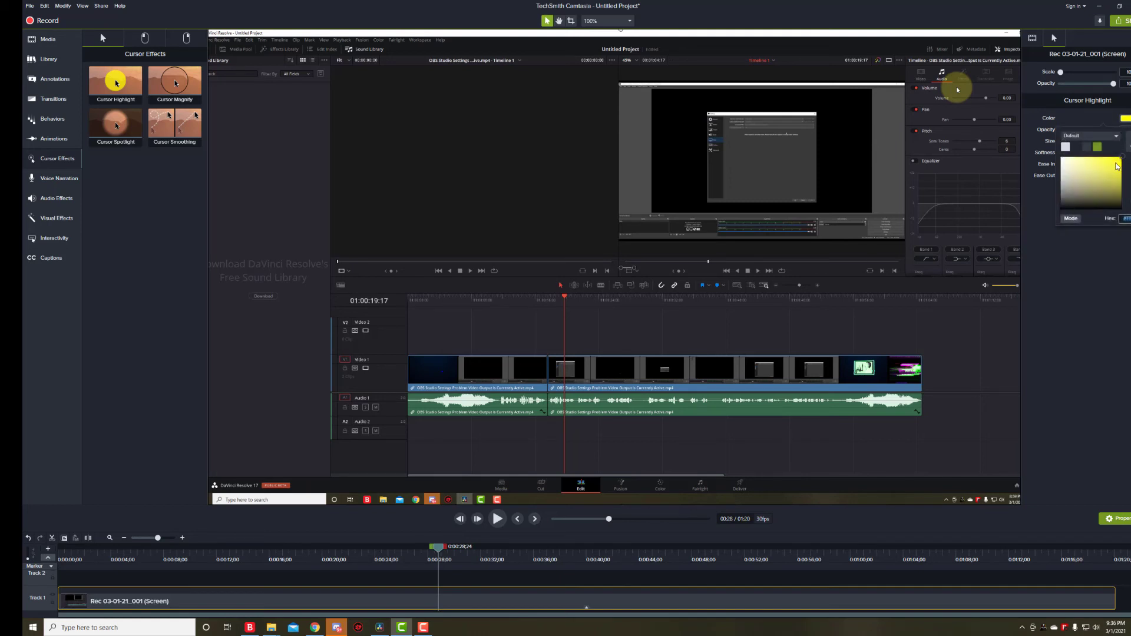
click(1091, 277)
Preview the clip with the cursor highlight, then return the playhead to the start.
click(499, 517)
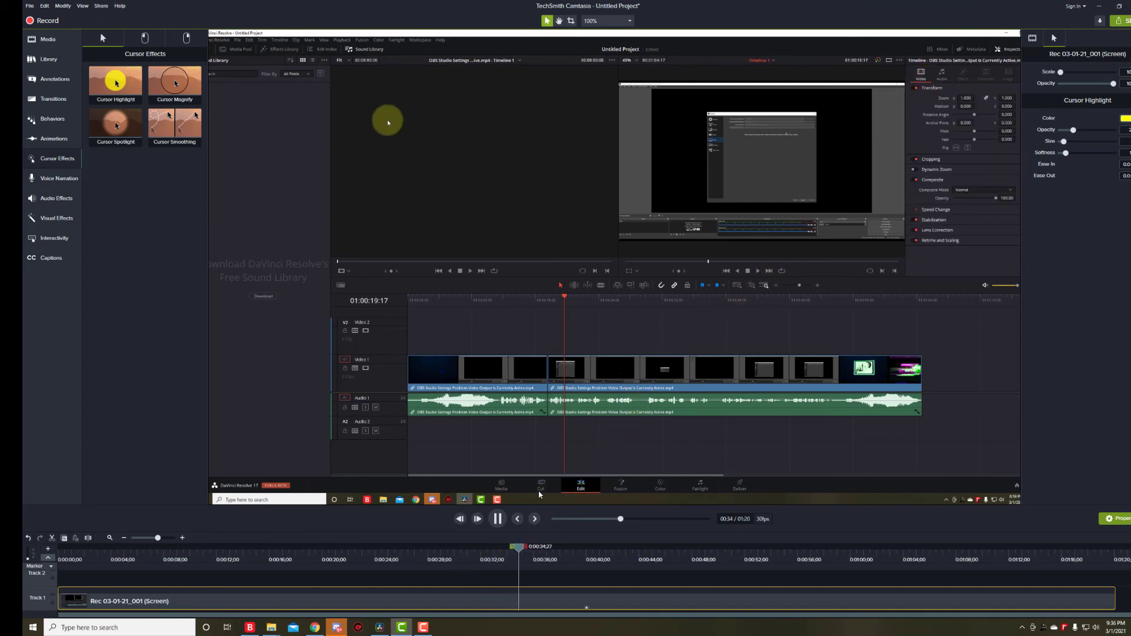
click(498, 519)
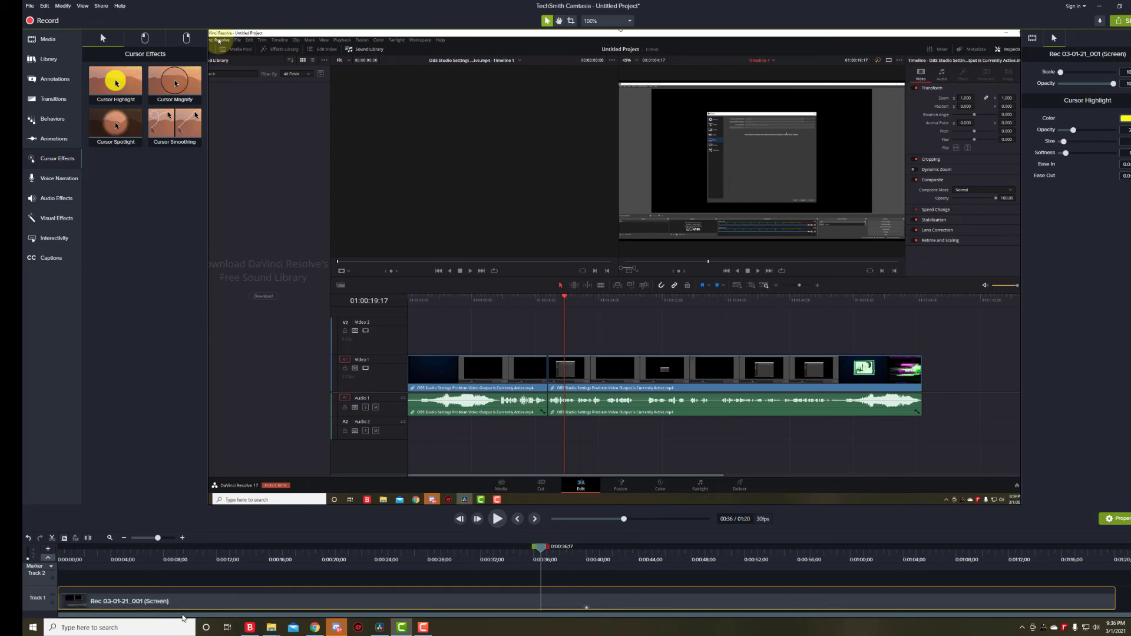
key(ctrl+Home)
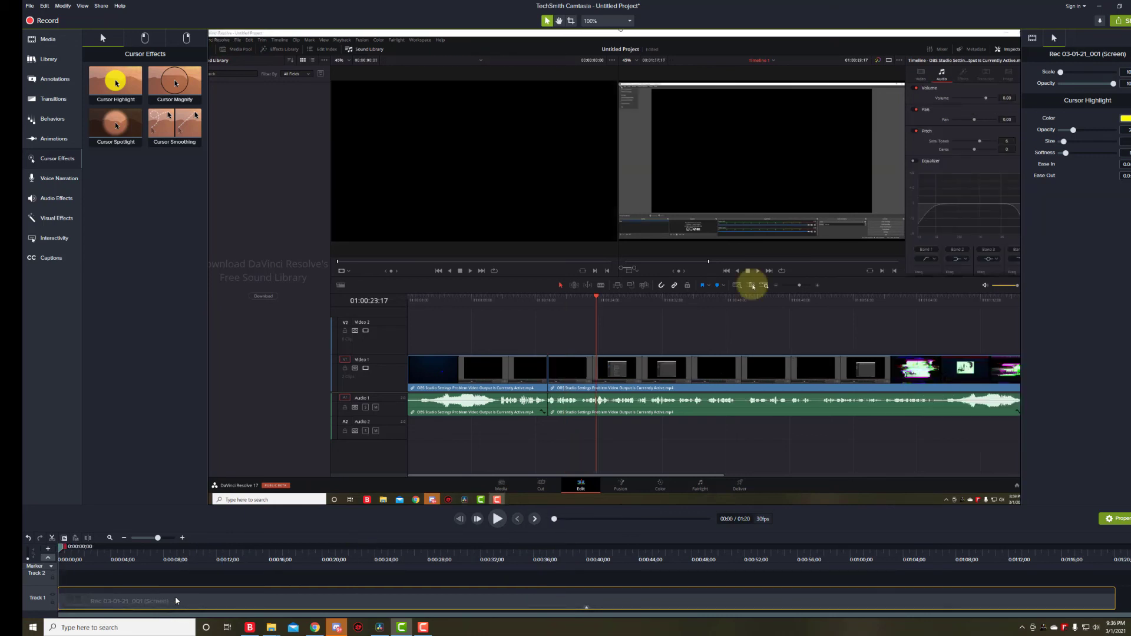
Show the clip's effects and delete the Cursor Highlight effect from it.
right_click(184, 605)
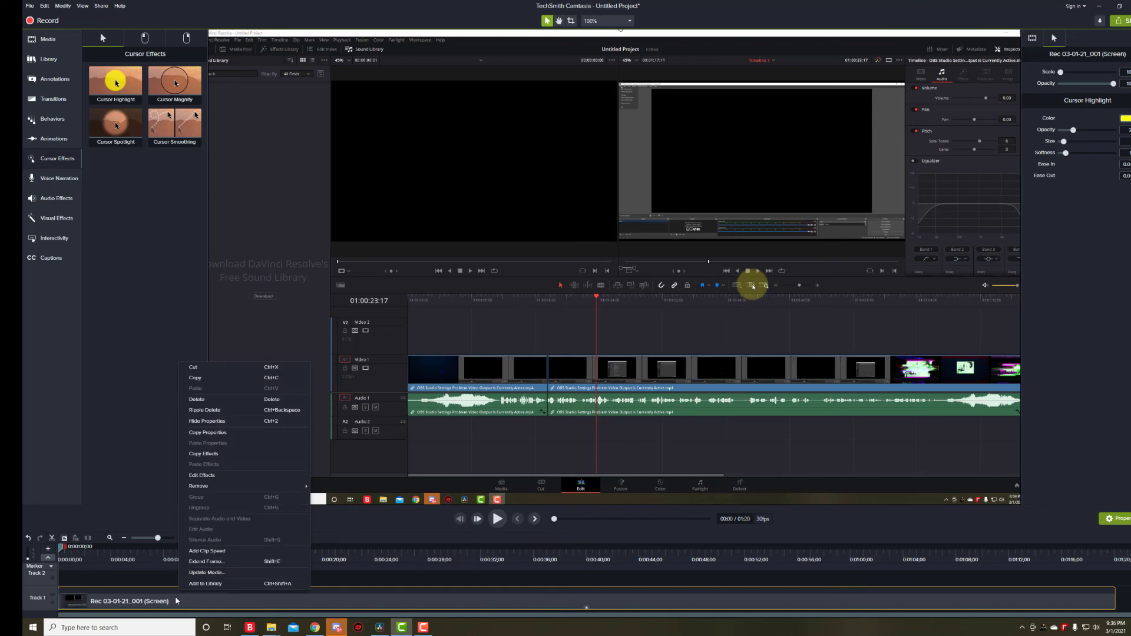
click(201, 475)
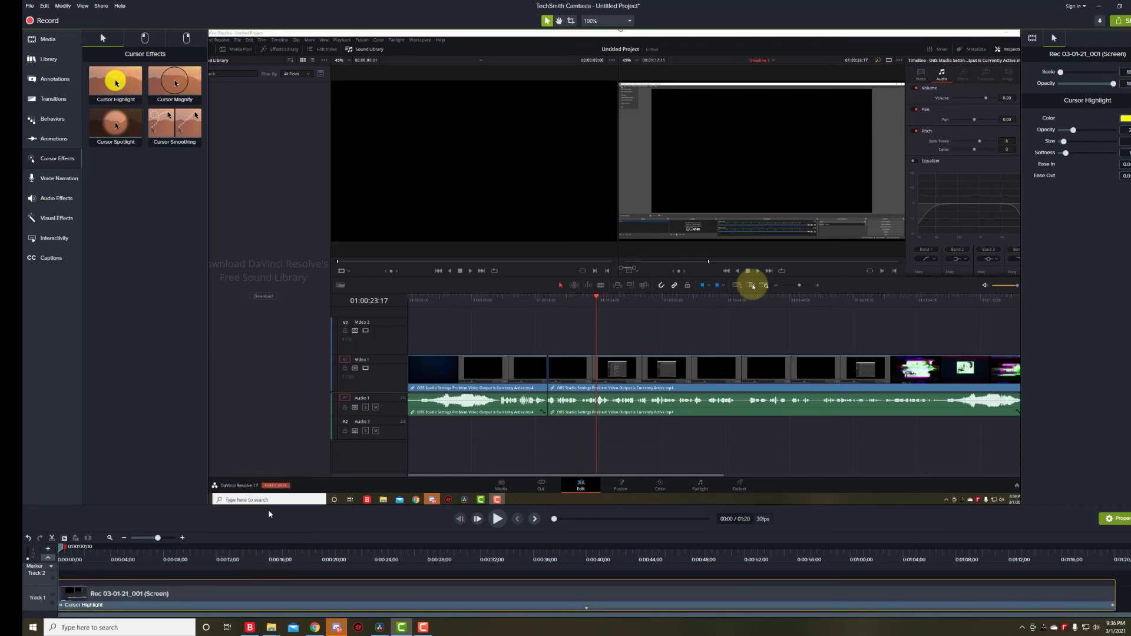
click(98, 605)
right_click(98, 605)
click(117, 579)
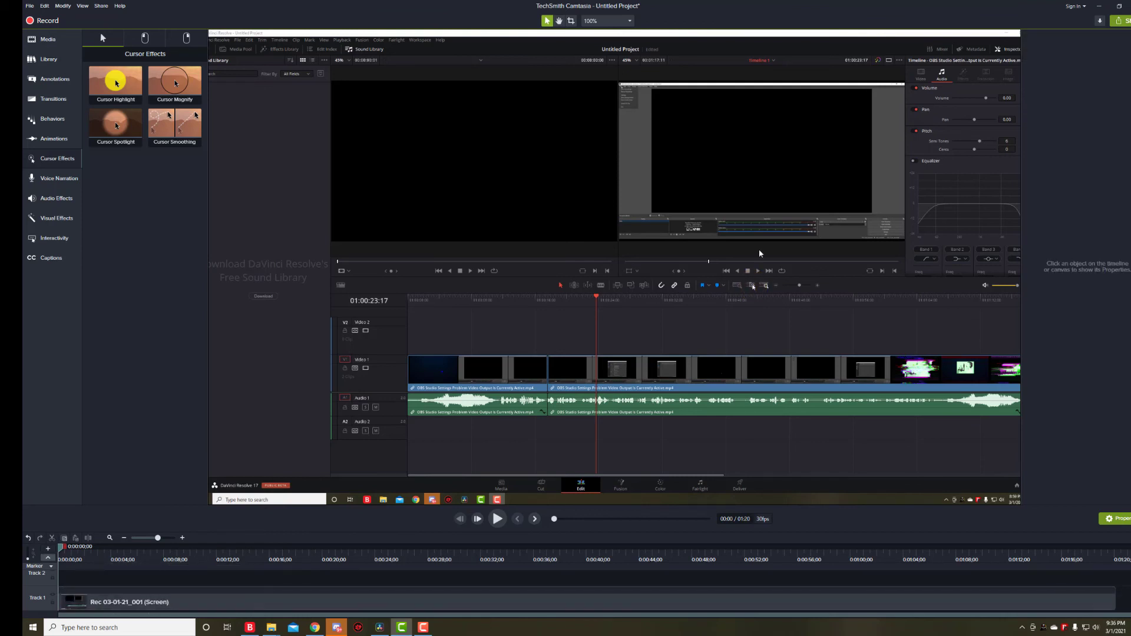